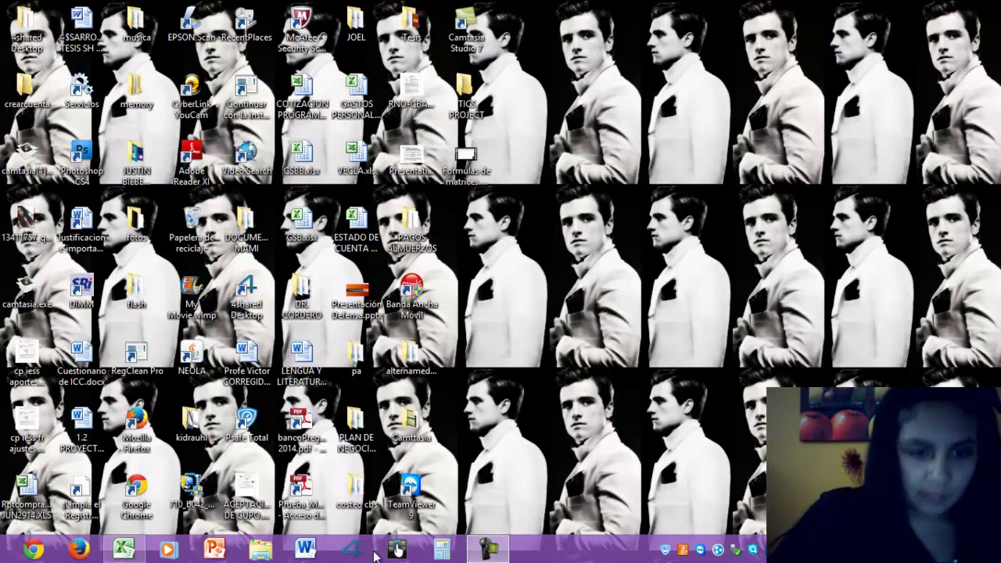
# Open File Explorer and show Equipo's system properties: computer Owner, workgroup GRUPO_TRABAJO.
pyautogui.click(247, 554)
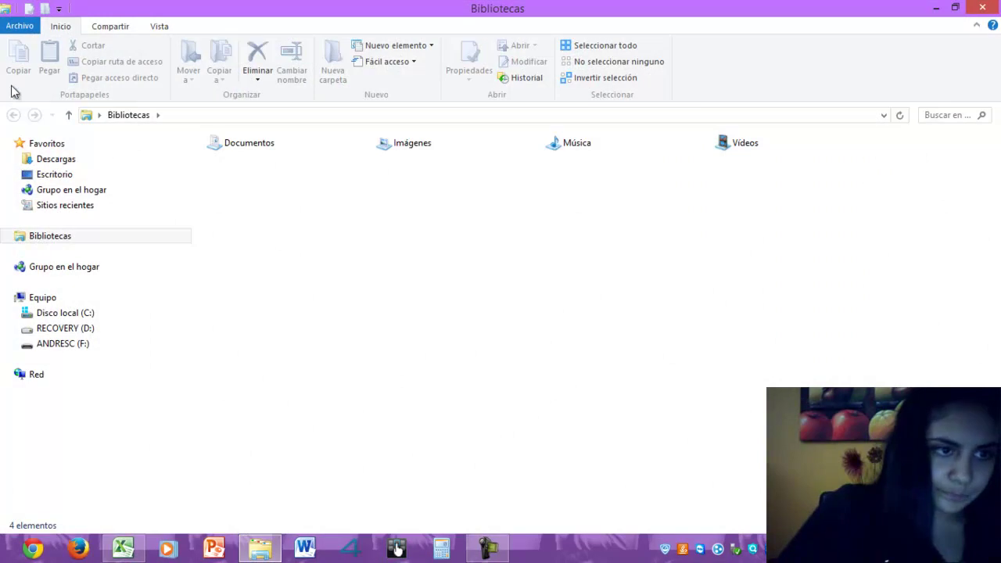
pyautogui.rightClick(43, 298)
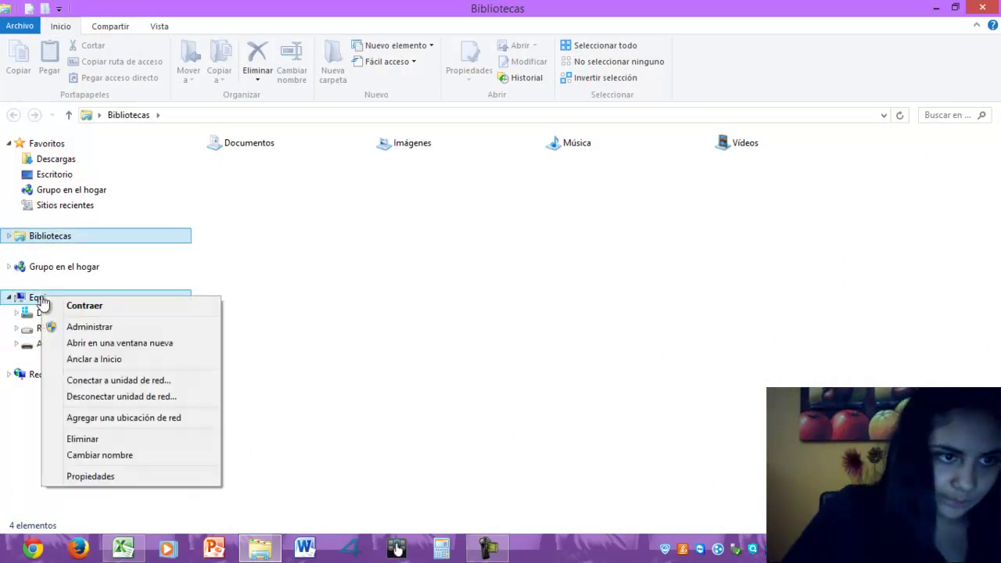
pyautogui.click(137, 476)
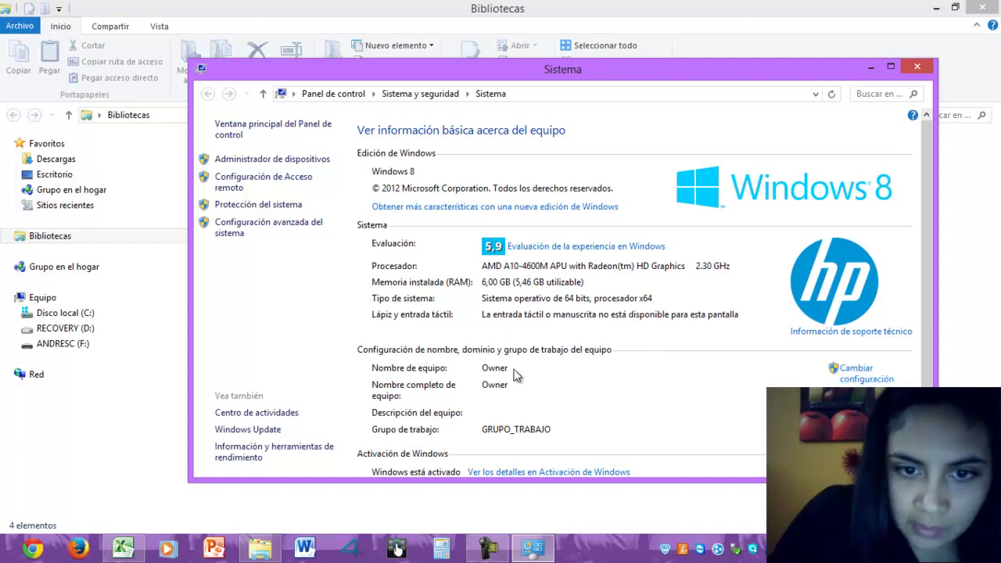
# Open the computer name settings and try a new name and workgroup, then cancel the edit.
pyautogui.click(858, 373)
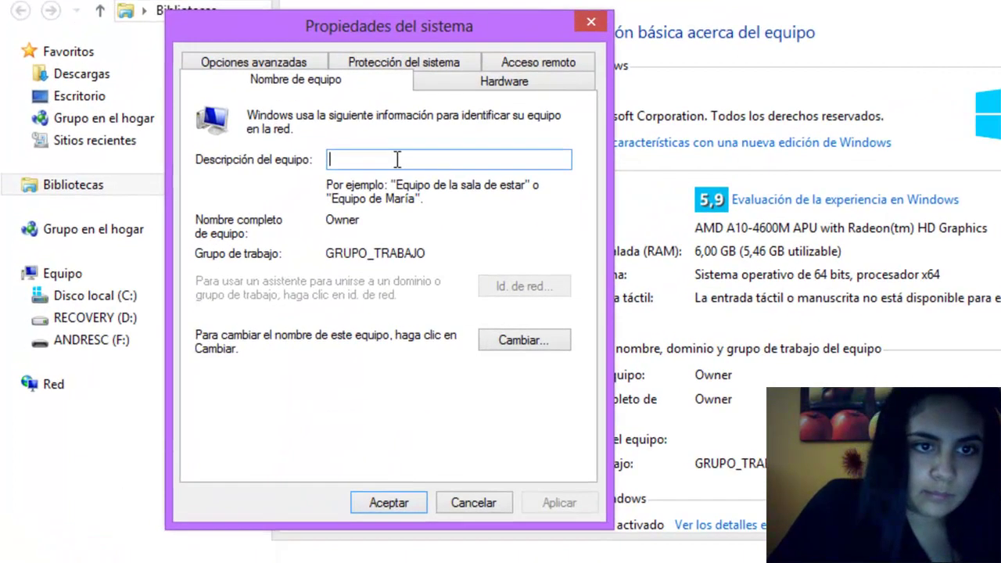
pyautogui.click(514, 343)
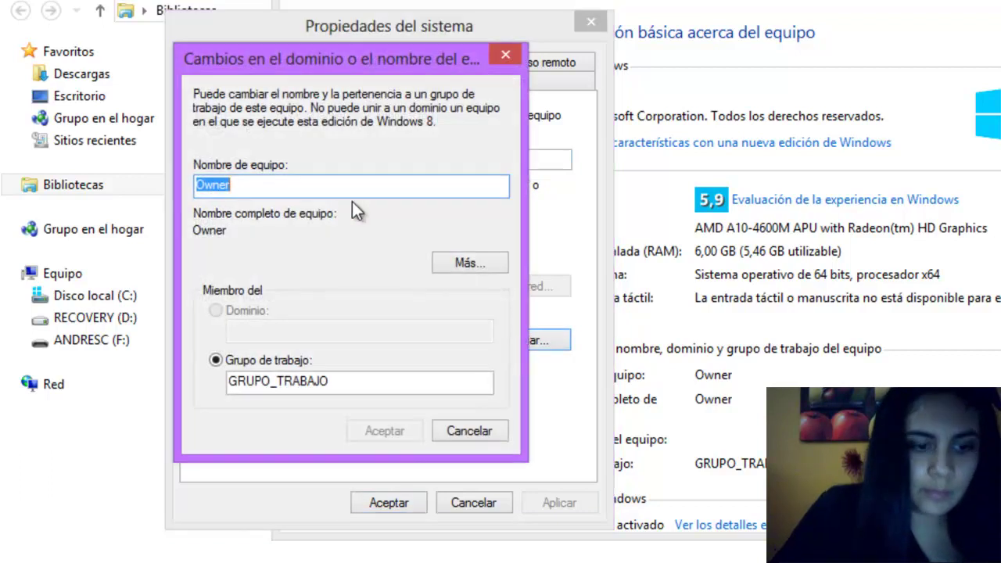
pyautogui.write('PAULINA')
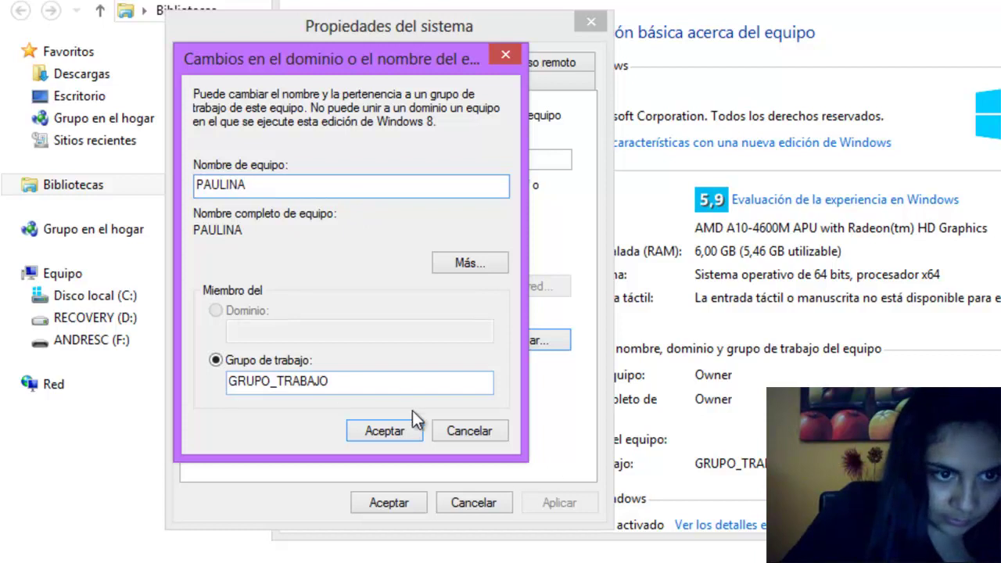
pyautogui.doubleClick(364, 380)
pyautogui.write('GRUPO')
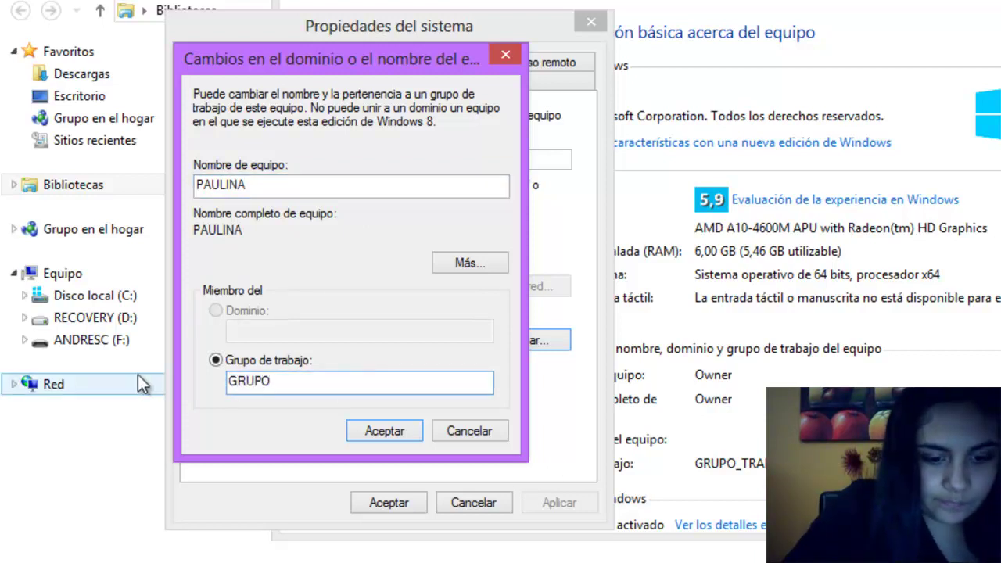
pyautogui.press('BackSpace')
pyautogui.press('BackSpace')
pyautogui.press('BackSpace')
pyautogui.press('BackSpace')
pyautogui.press('BackSpace')
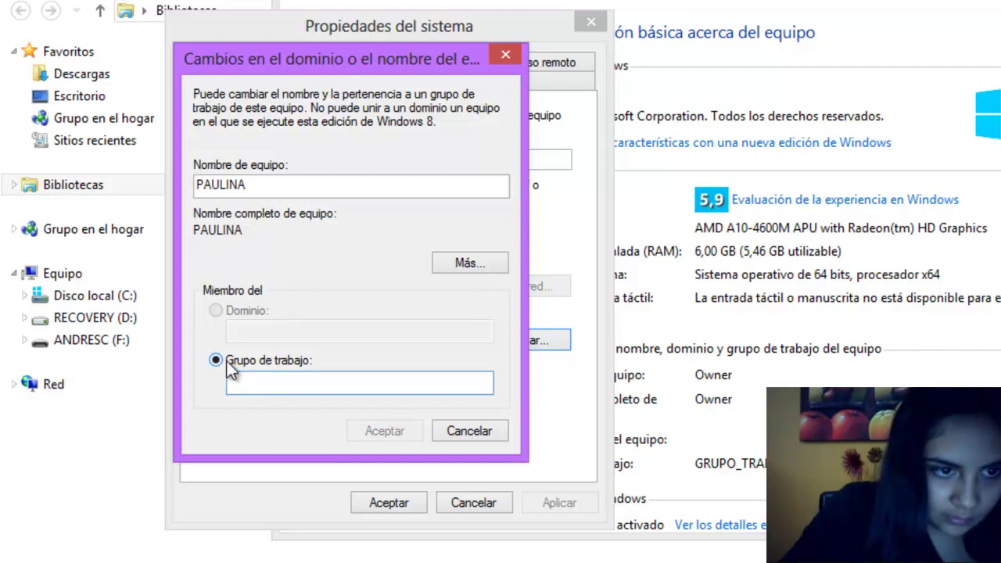
pyautogui.click(475, 429)
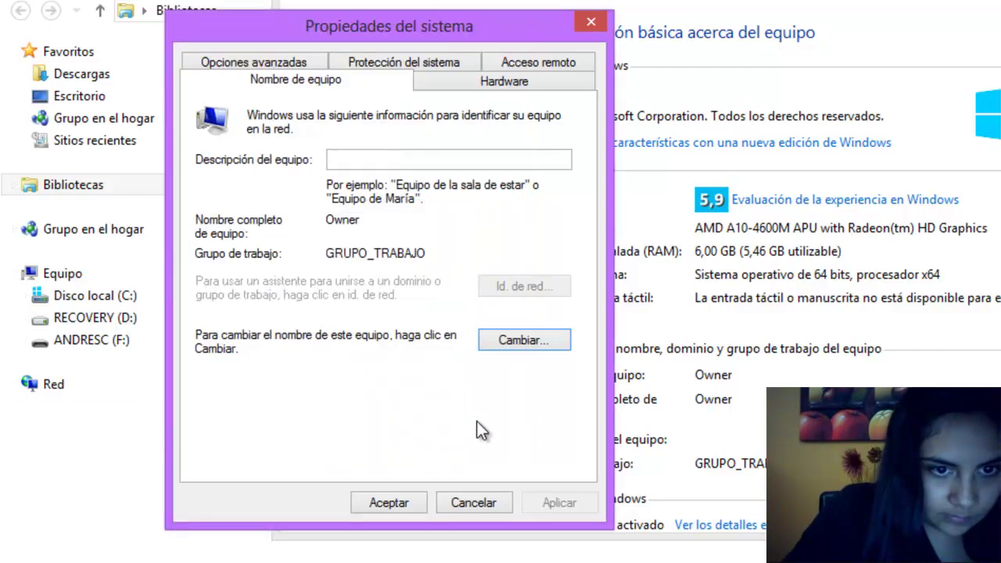
# Rename the computer to the user's own name and accept it, pending restart.
pyautogui.click(524, 341)
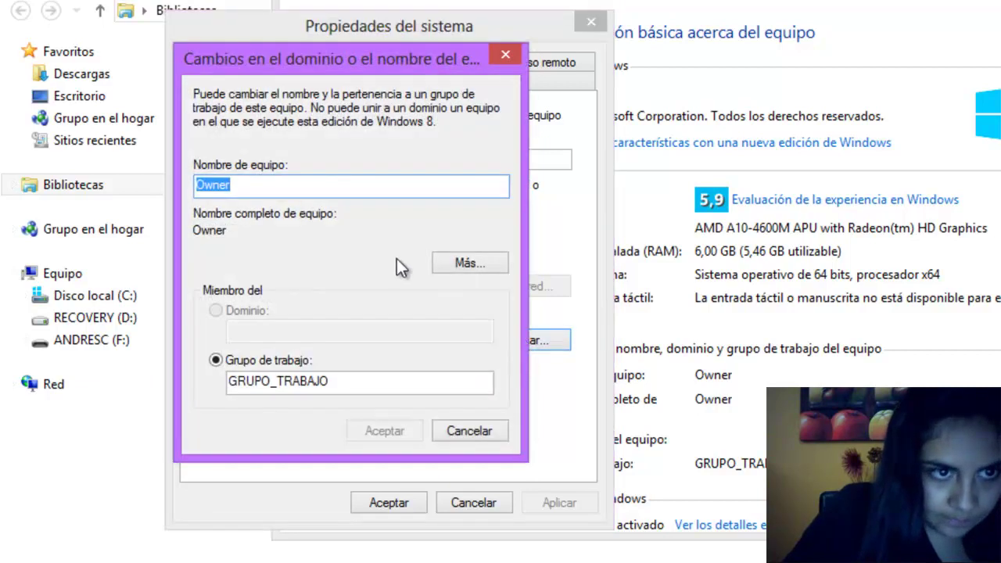
pyautogui.write('PAULINA')
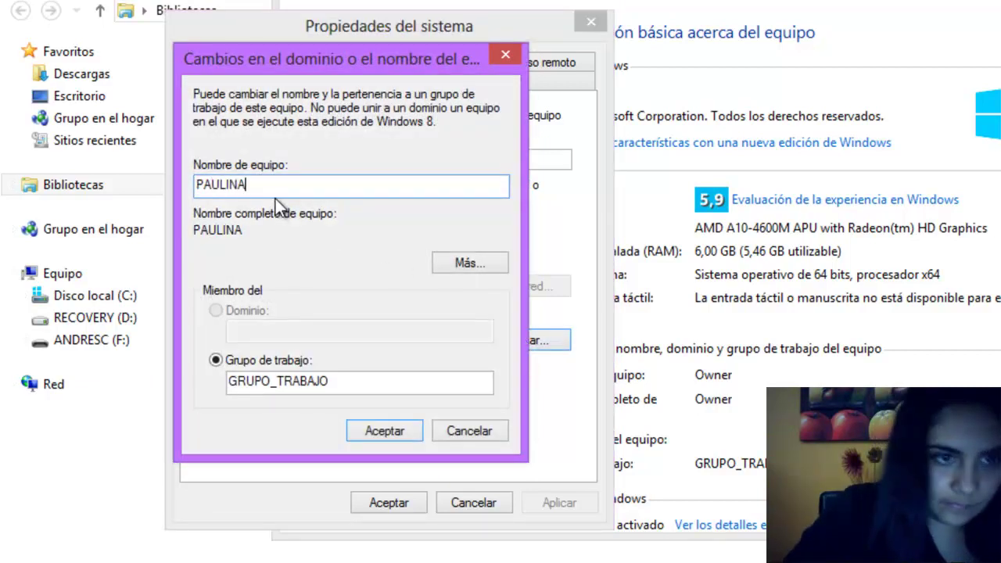
pyautogui.click(365, 436)
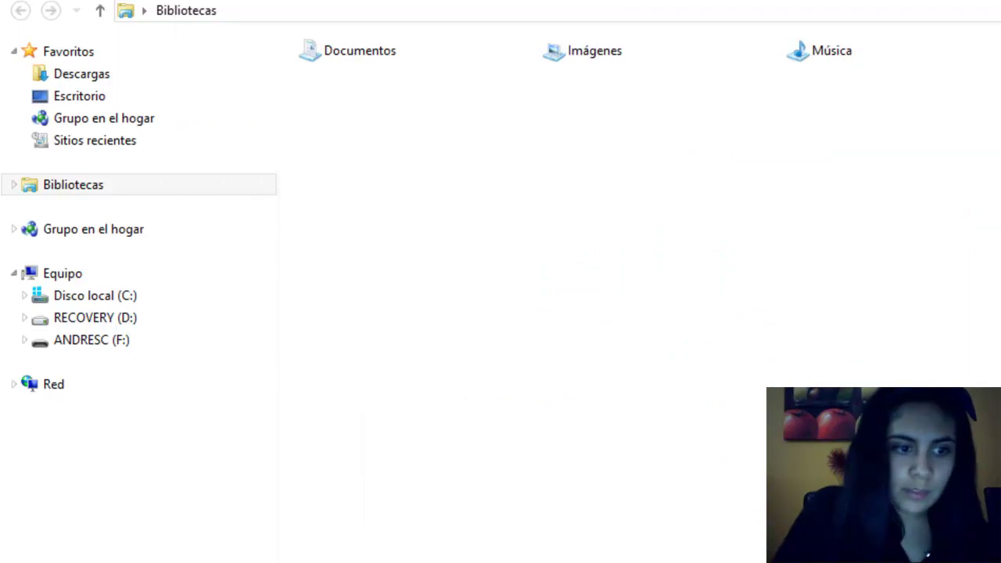
# Search 'panel' from Start and reach Control Panel's Redes e Internet > Grupo Hogar page.
pyautogui.press('super')
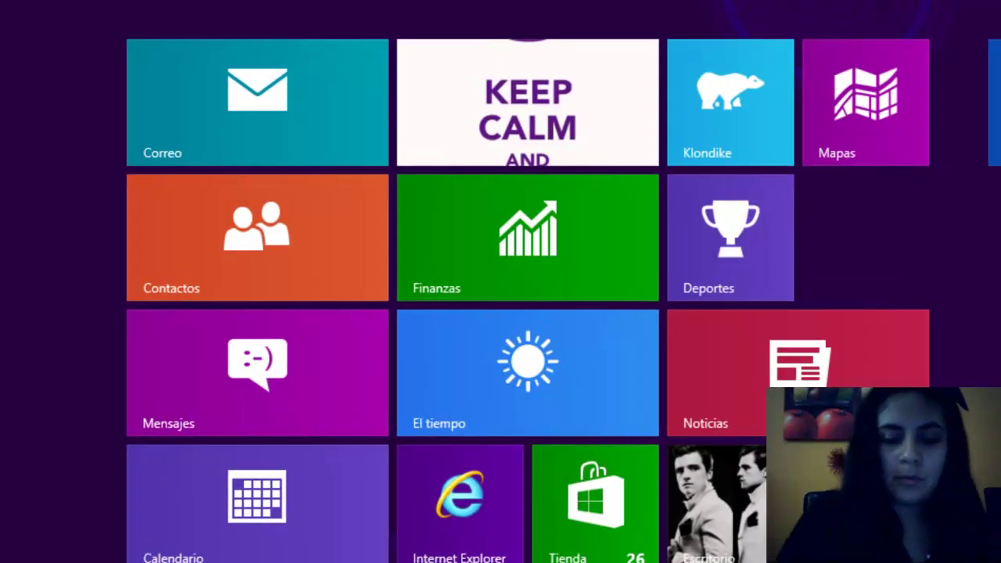
pyautogui.write('panel')
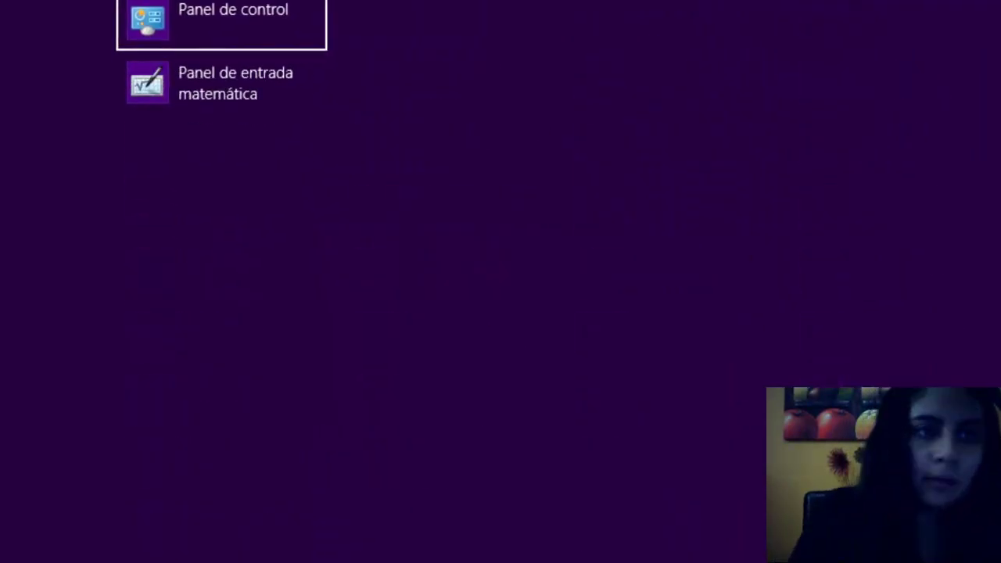
pyautogui.click(318, 20)
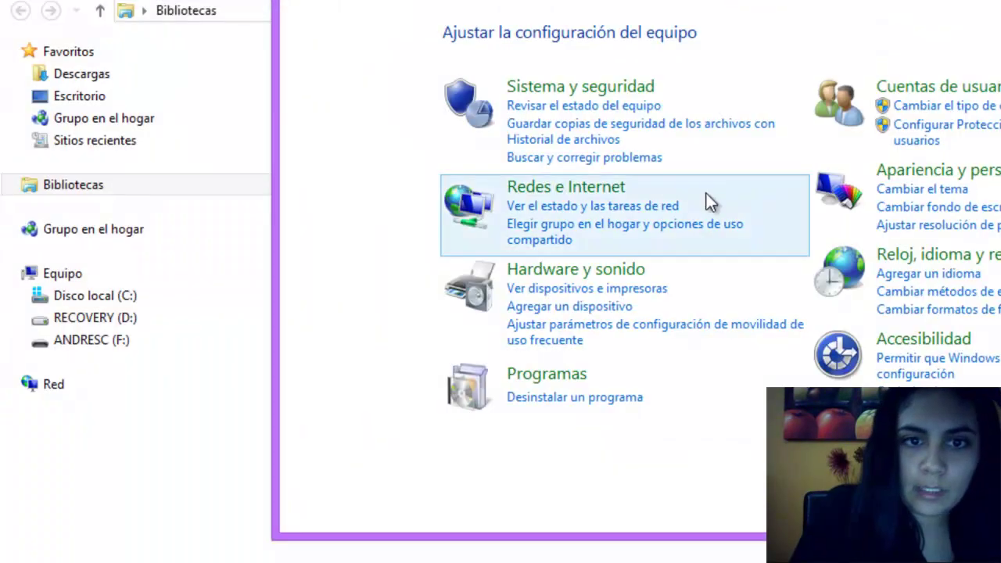
pyautogui.click(598, 189)
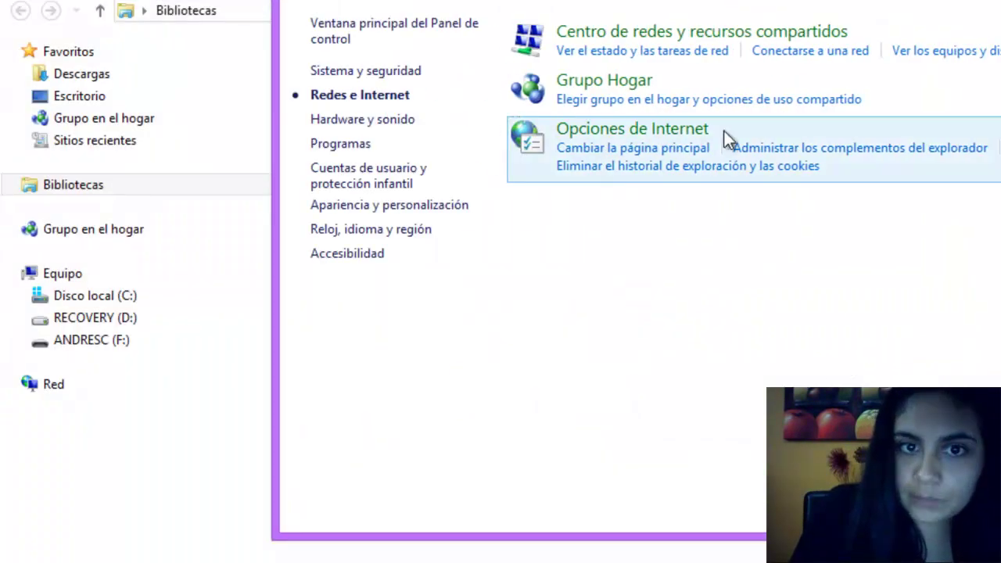
pyautogui.click(667, 145)
pyautogui.press('Escape')
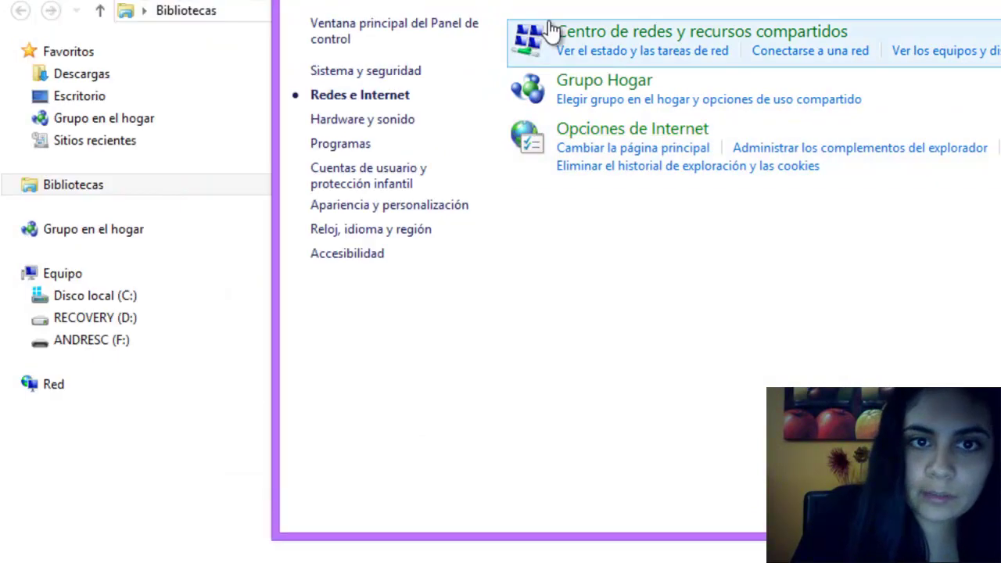
pyautogui.click(599, 83)
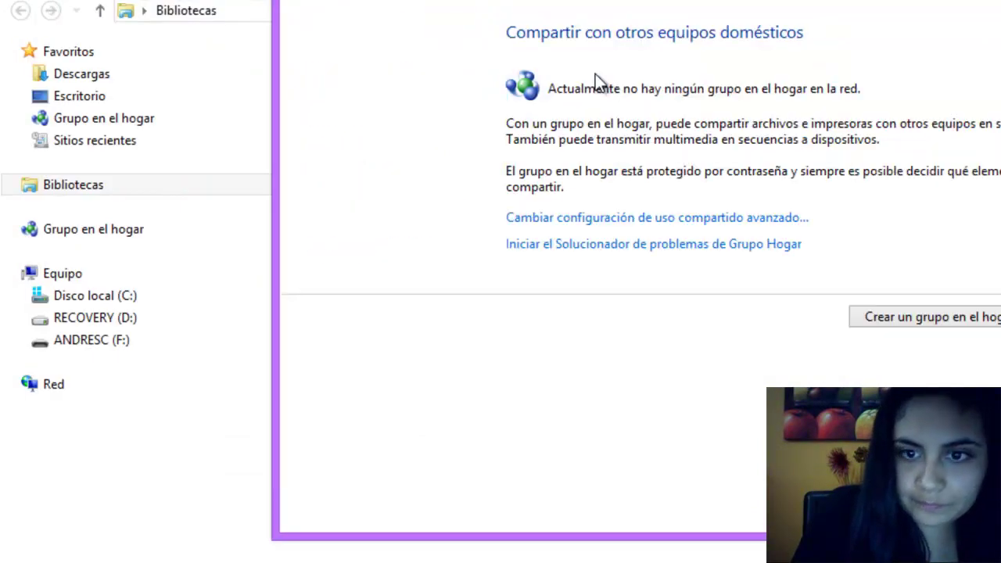
# Create a homegroup sharing Imágenes, Vídeos, Música, and Documentos set to Compartido.
pyautogui.click(914, 321)
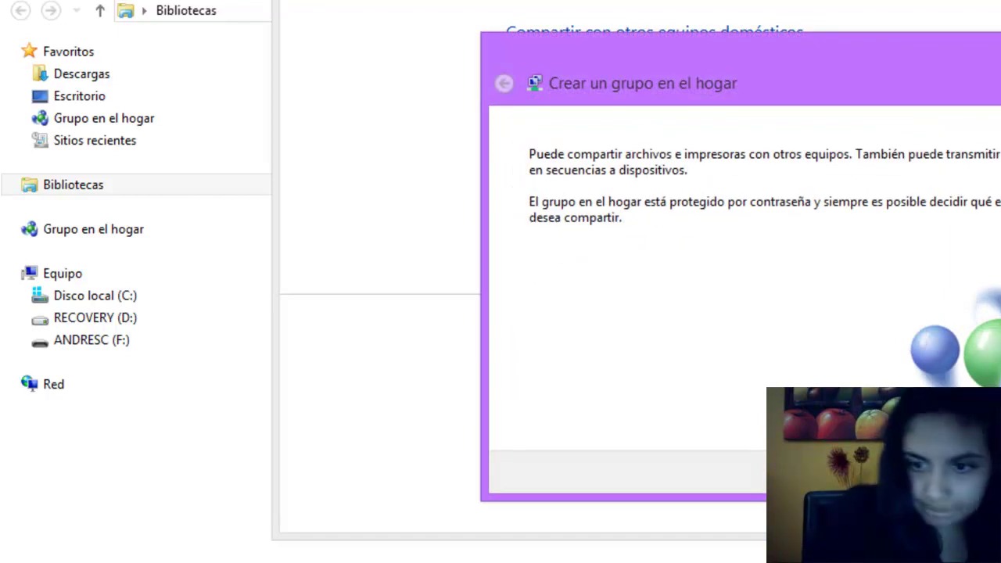
pyautogui.press('Escape')
pyautogui.click(969, 321)
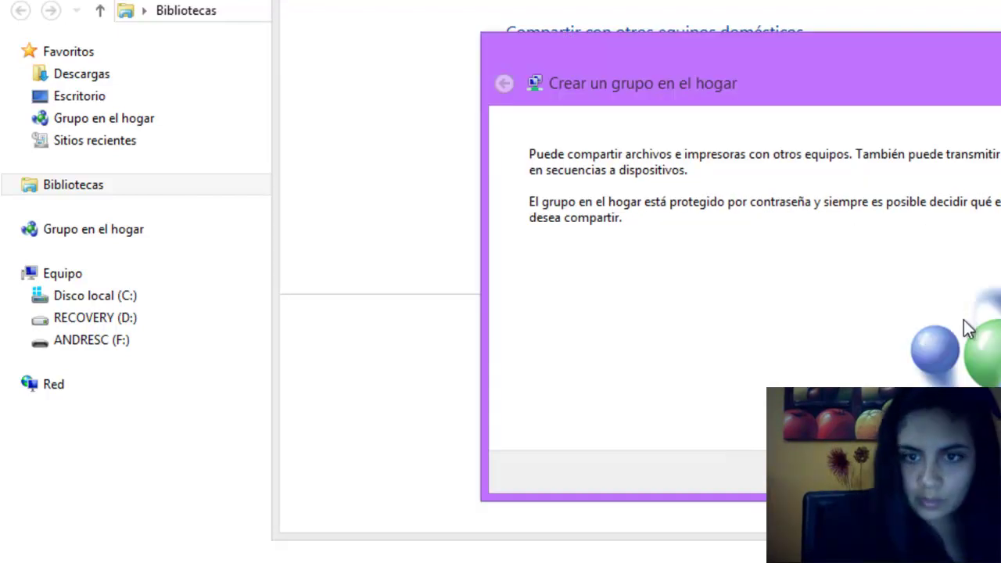
pyautogui.click(970, 477)
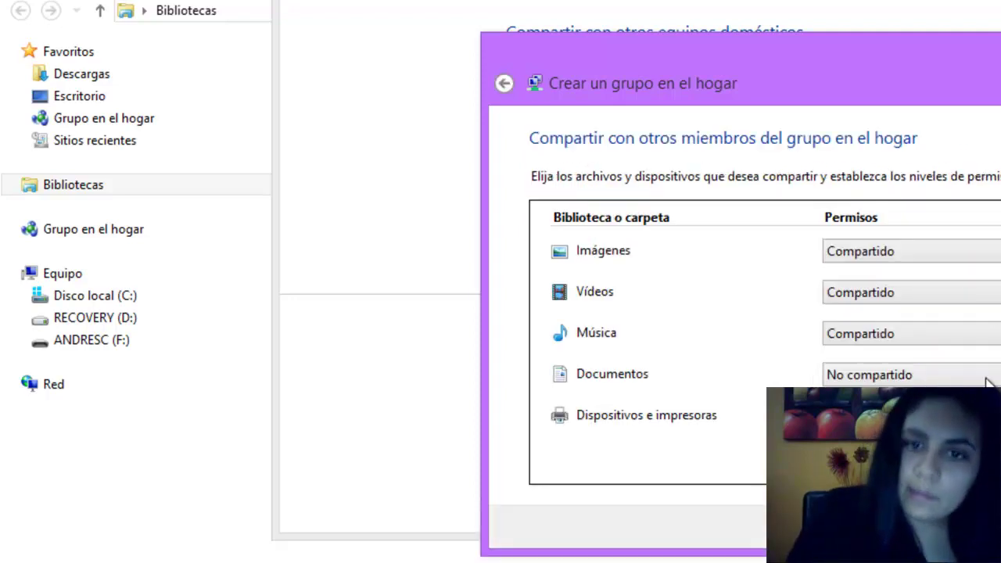
pyautogui.click(907, 375)
pyautogui.click(899, 400)
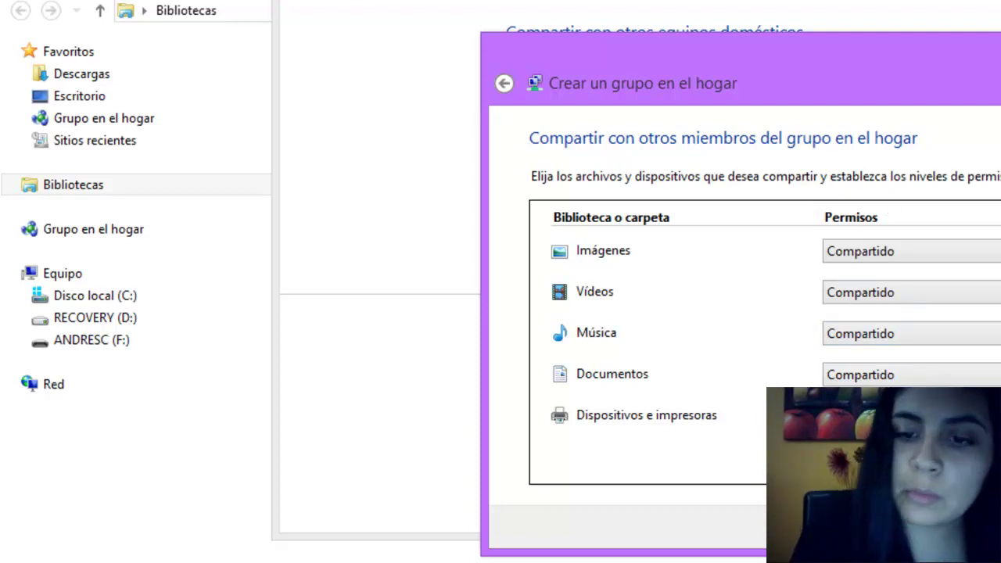
pyautogui.press('Return')
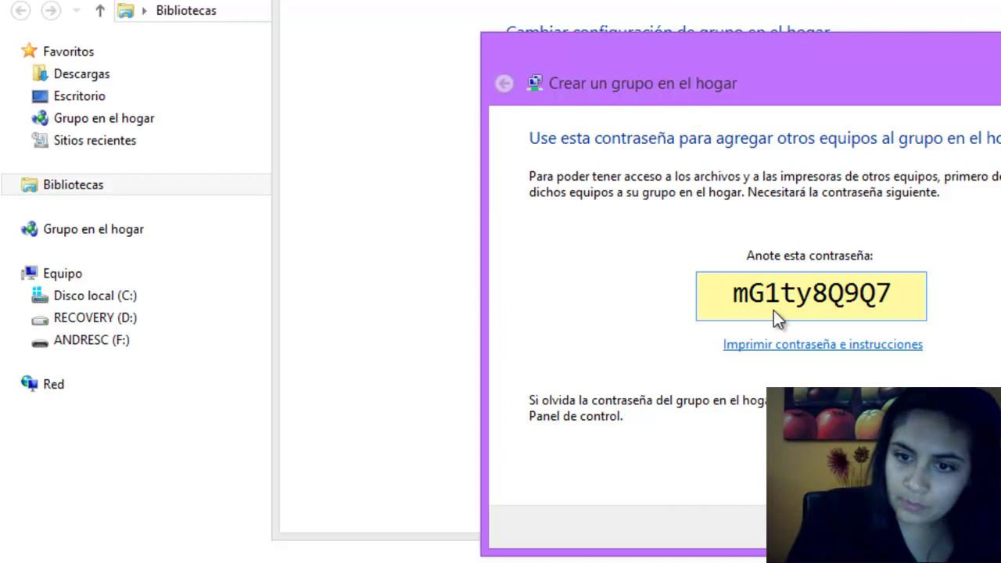
# Finish and close the homegroup wizard, leaving the shared-items settings page visible.
pyautogui.press('Return')
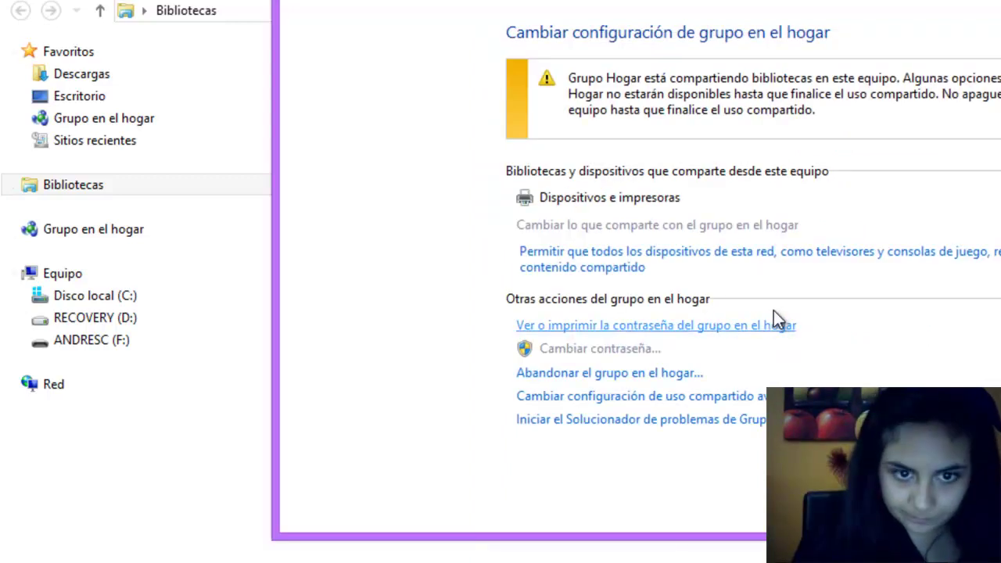
pyautogui.hotkey('alt', 'F4')
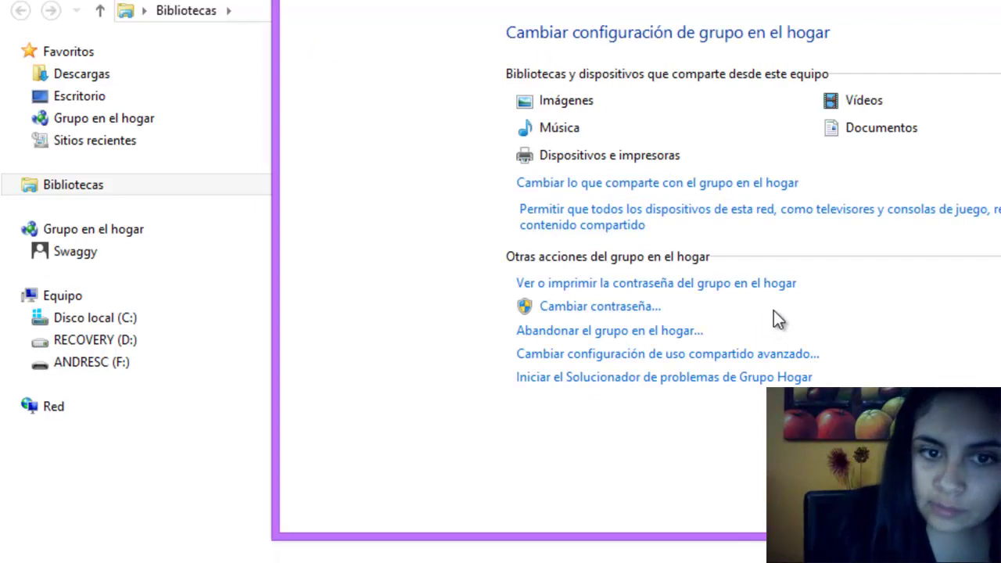
# Change the homegroup password to a new user-chosen password and save it.
pyautogui.click(600, 306)
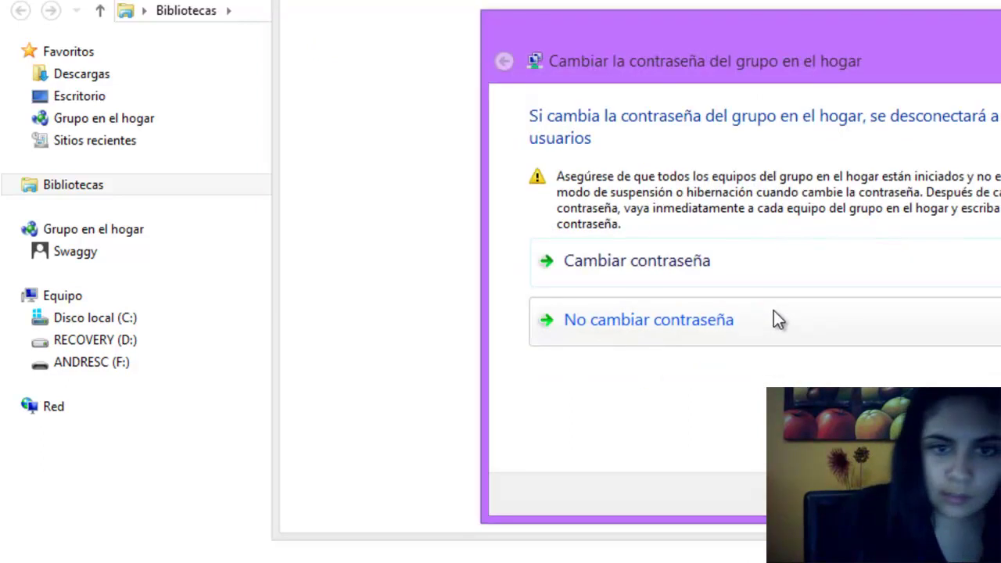
pyautogui.press('Return')
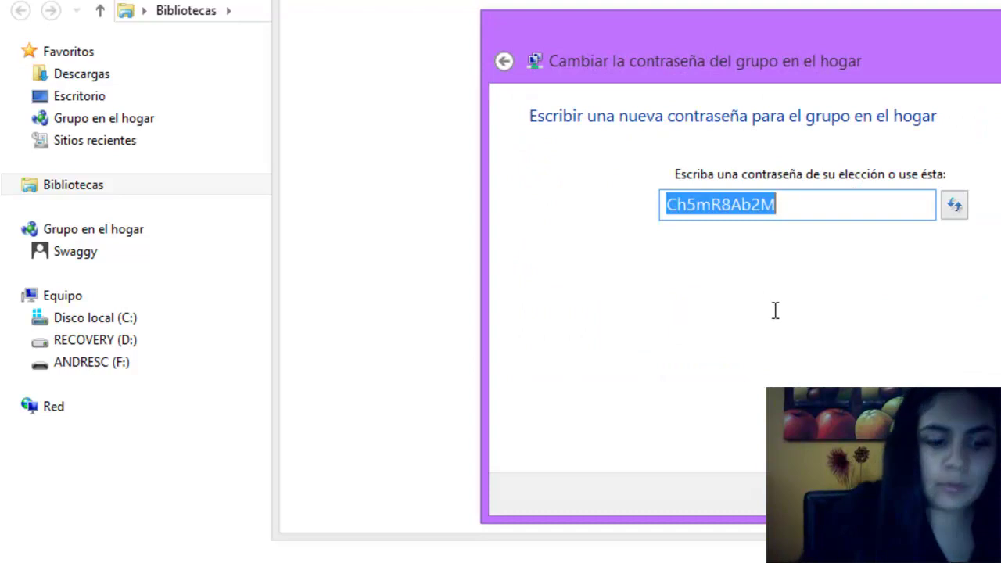
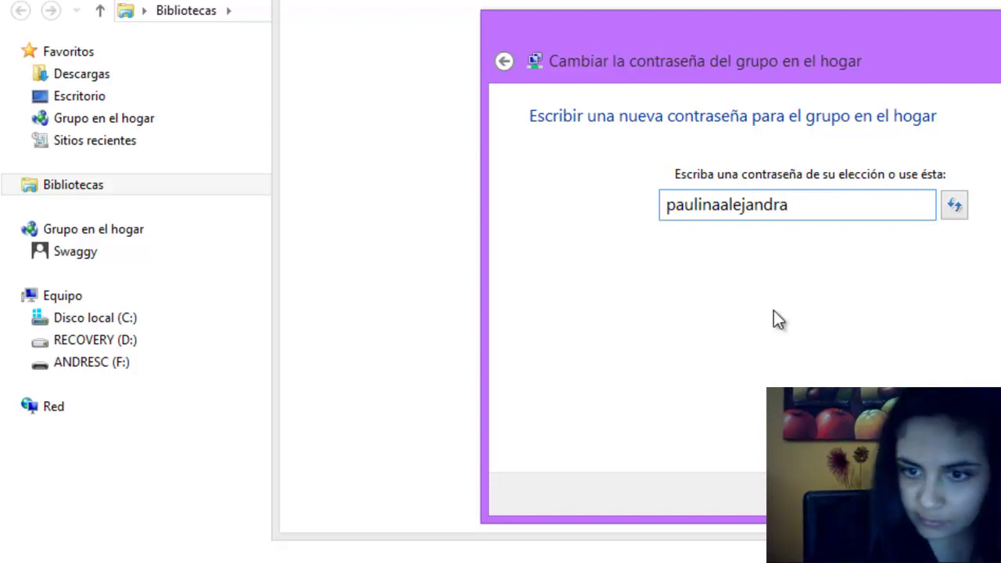
pyautogui.press('Return')
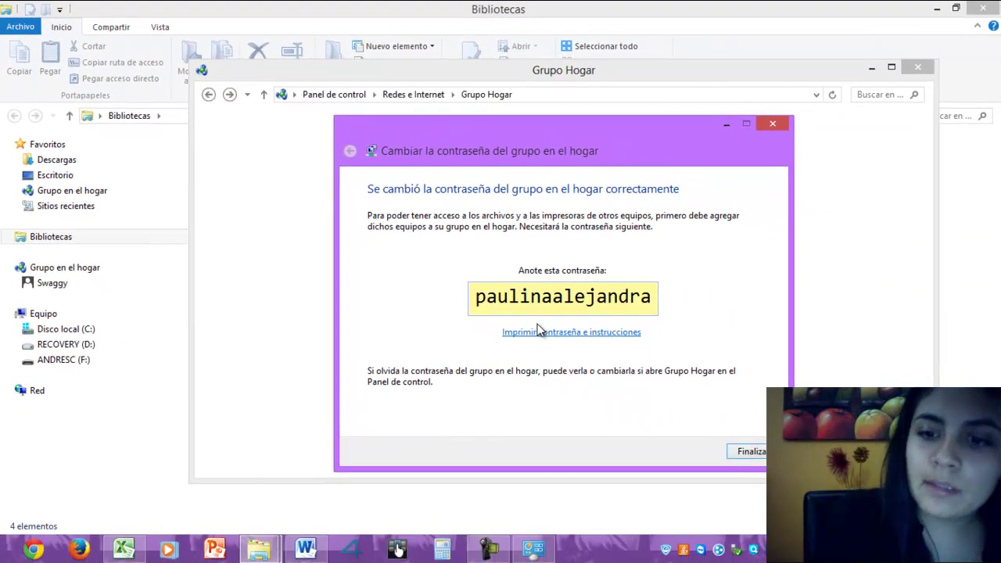
# Finish the password wizard, turn off file and printer sharing, save, and show the desktop.
pyautogui.press('Return')
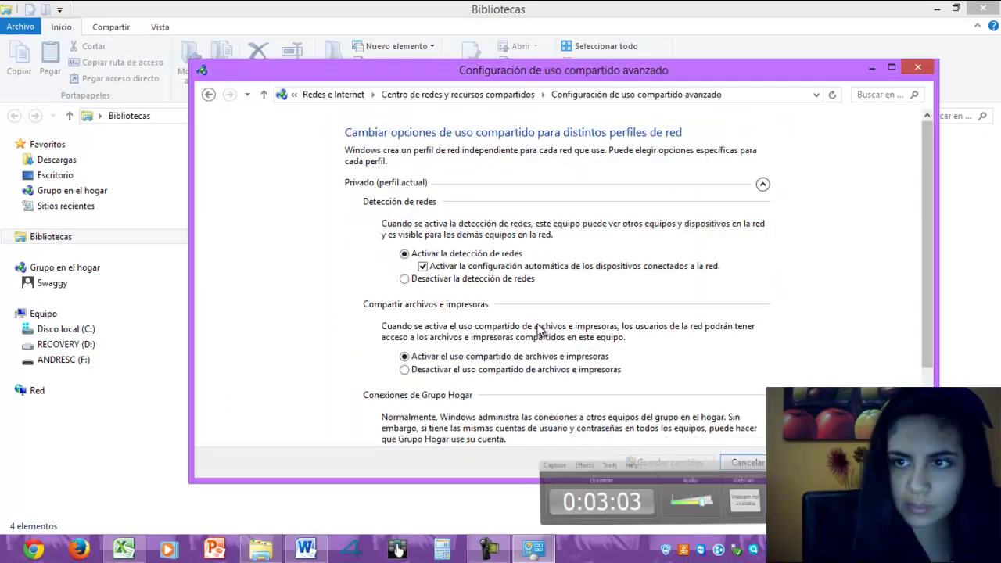
pyautogui.scroll(-3, 539, 331)
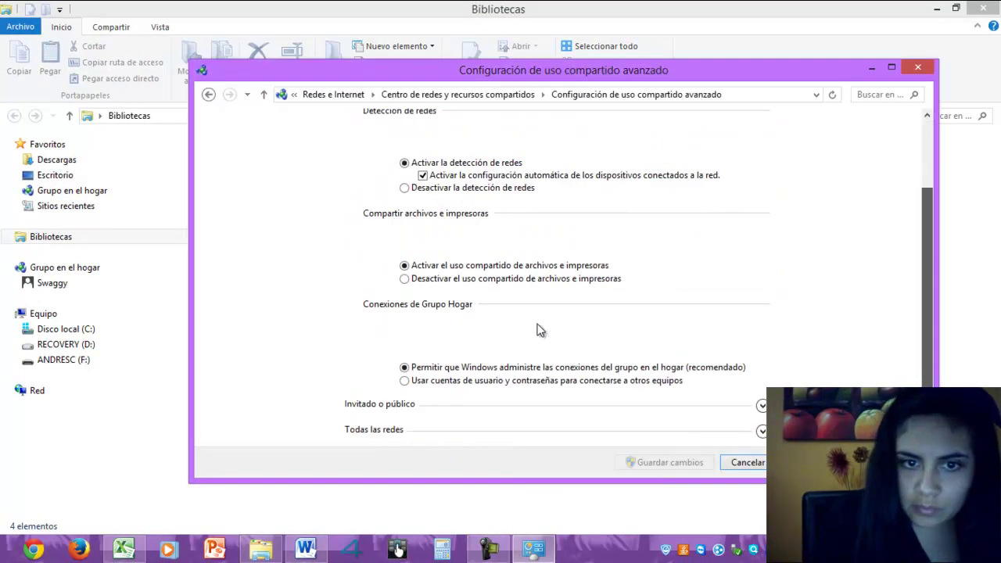
pyautogui.press('Down')
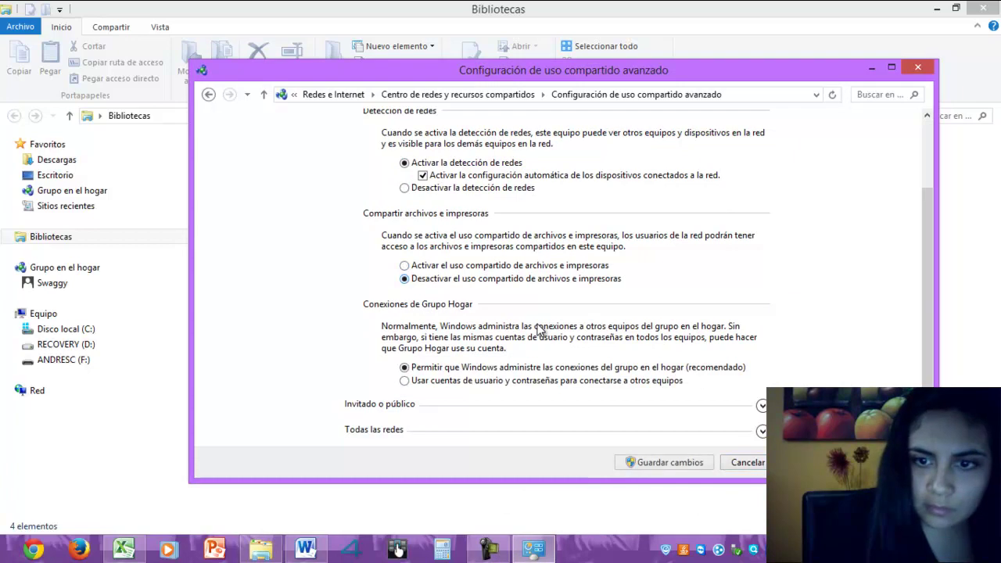
pyautogui.press('Return')
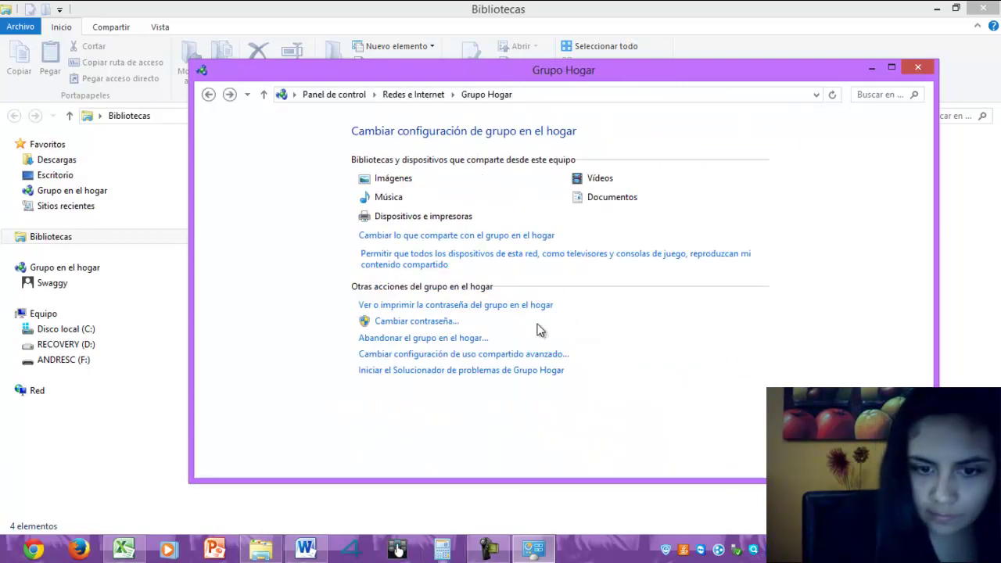
pyautogui.press('F9')
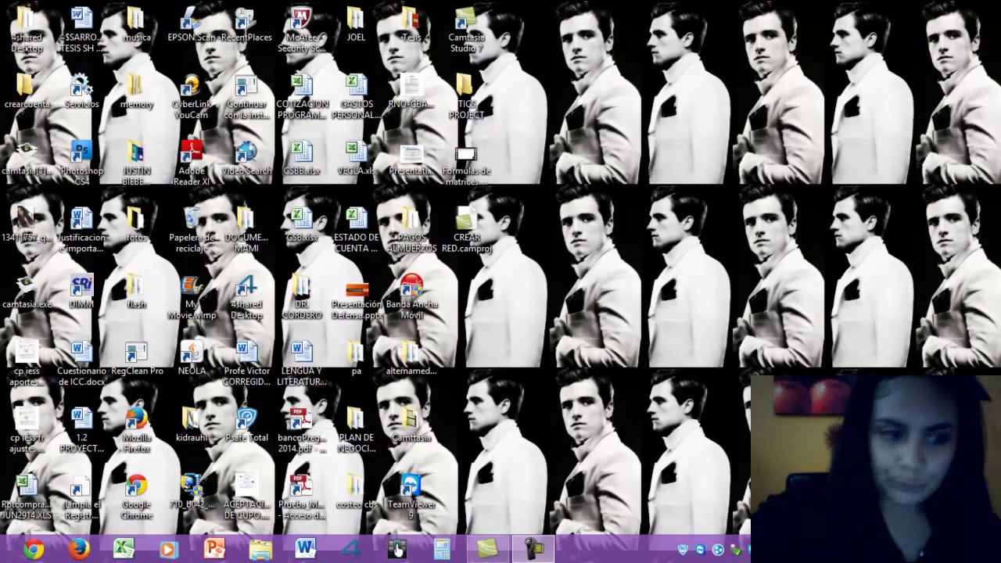
# Search 'pane' from Start, then open Control Panel's Redes e Internet to list network devices.
pyautogui.click(24, 540)
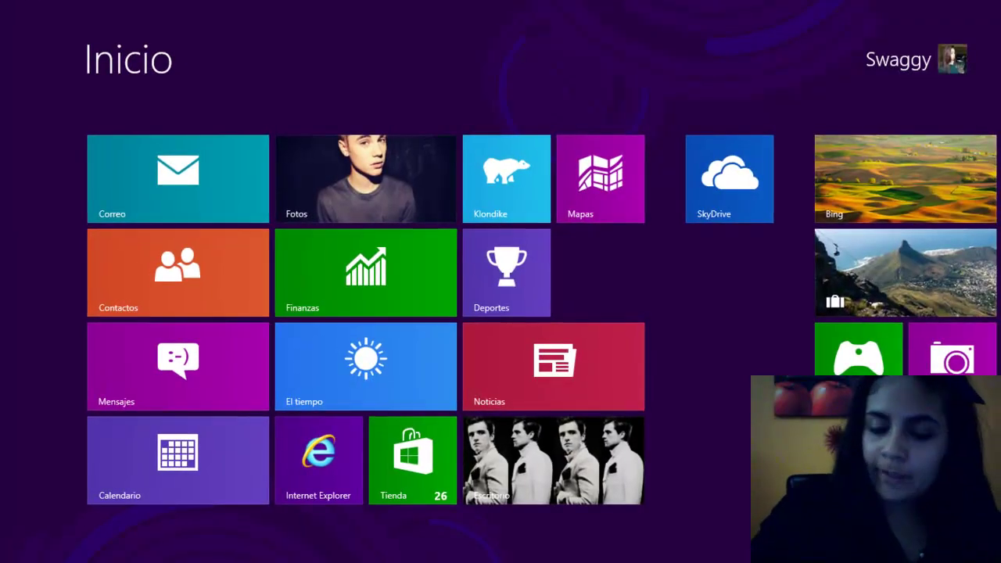
pyautogui.write('pane')
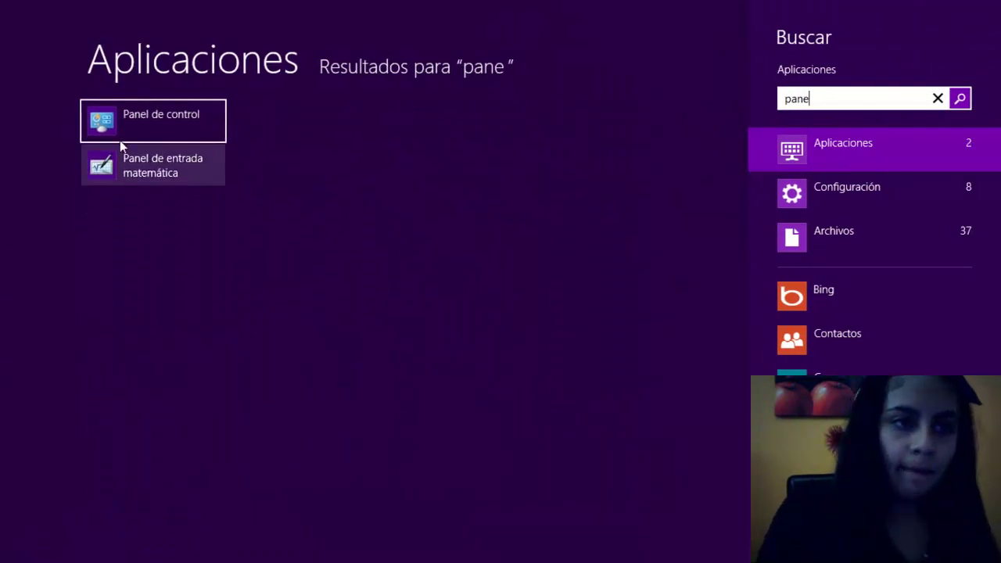
pyautogui.click(133, 122)
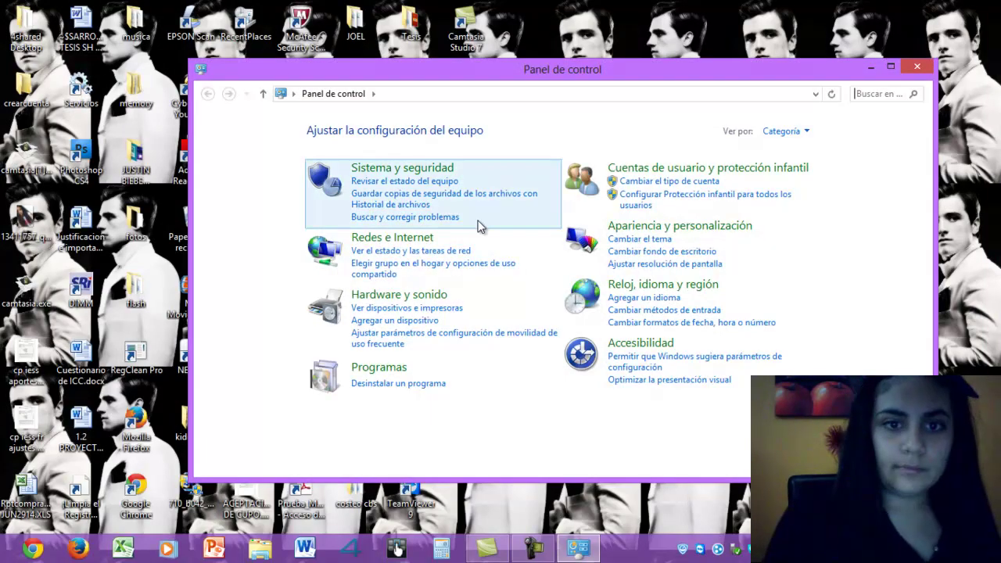
pyautogui.click(427, 238)
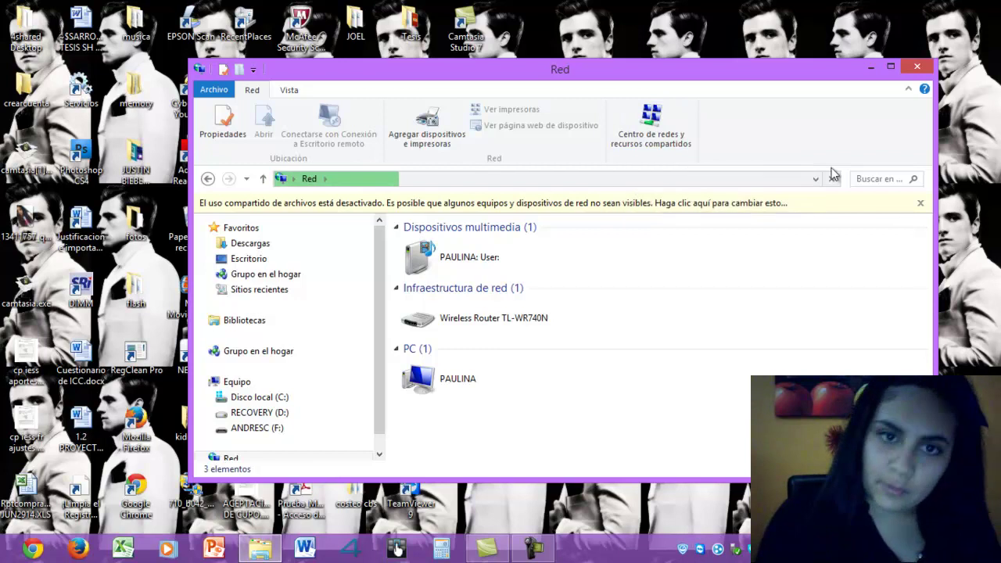
# Maximize the Red window and open the networked PC showing its shared Users folder.
pyautogui.click(890, 67)
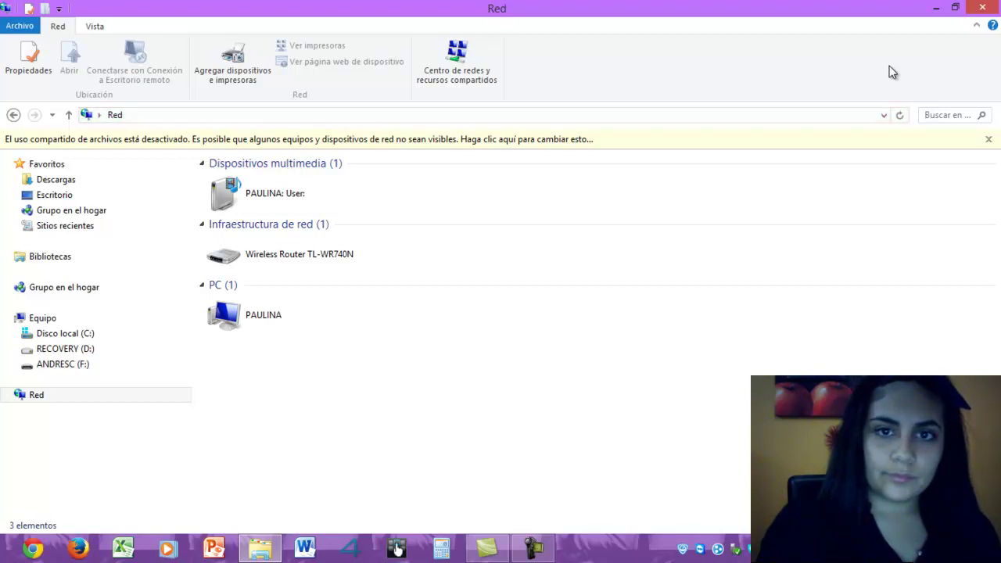
pyautogui.doubleClick(290, 319)
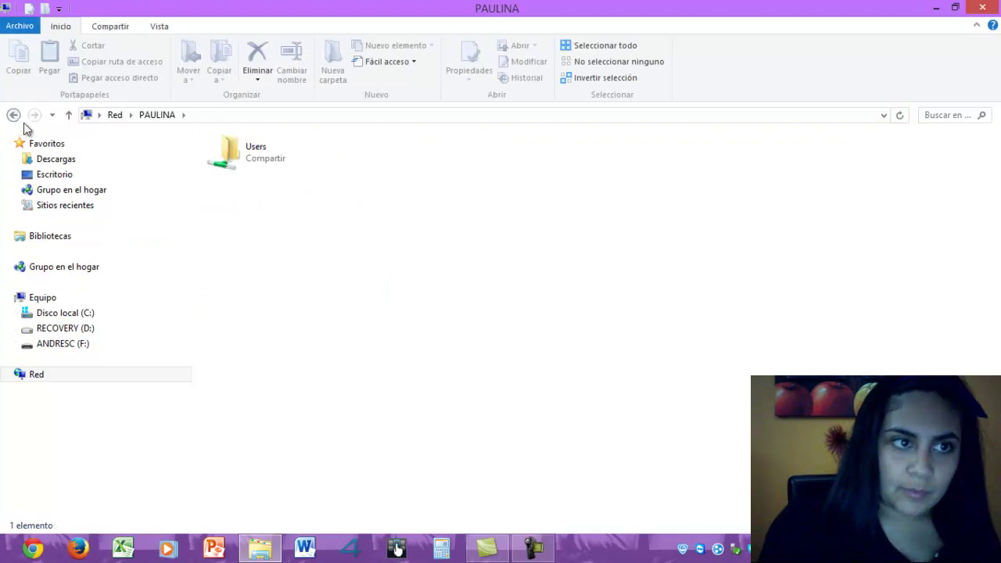
pyautogui.doubleClick(260, 153)
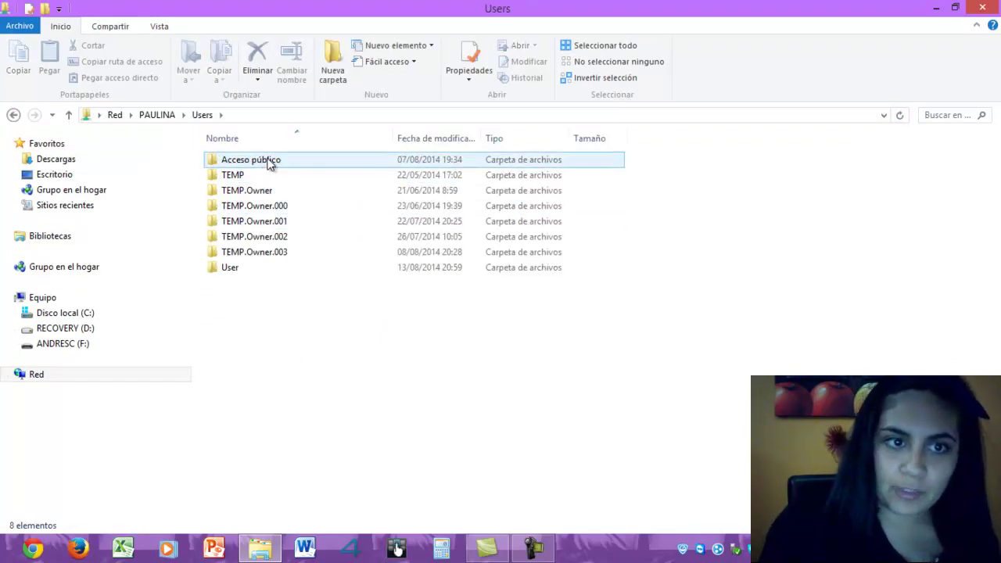
pyautogui.doubleClick(269, 161)
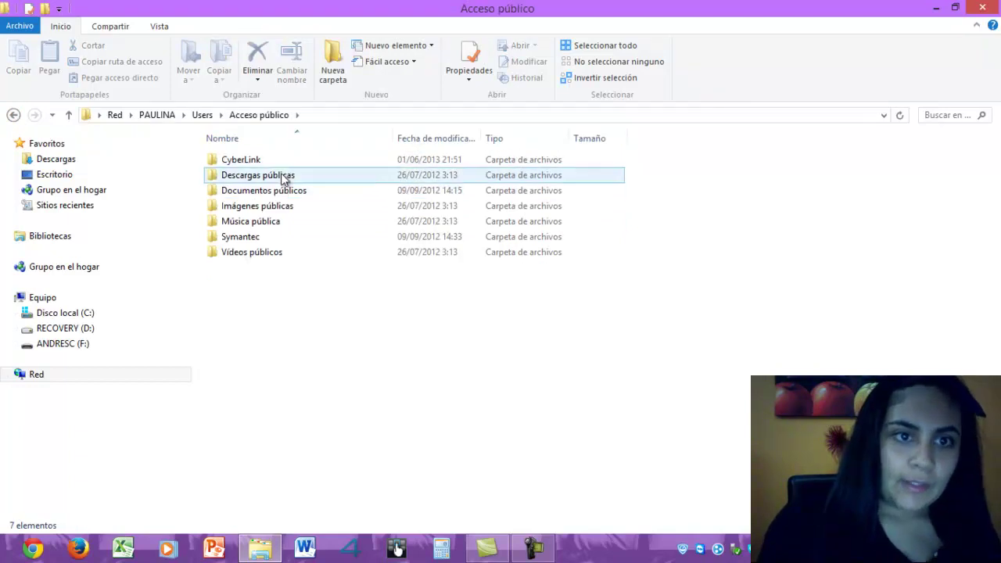
pyautogui.doubleClick(282, 192)
pyautogui.doubleClick(259, 163)
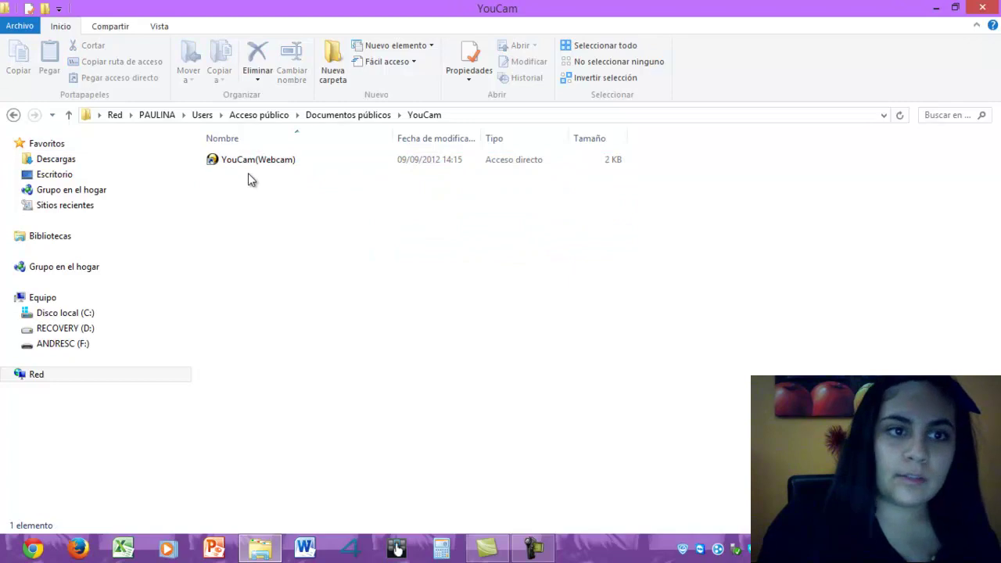
pyautogui.click(14, 115)
pyautogui.click(14, 115)
pyautogui.click(14, 115)
pyautogui.click(13, 115)
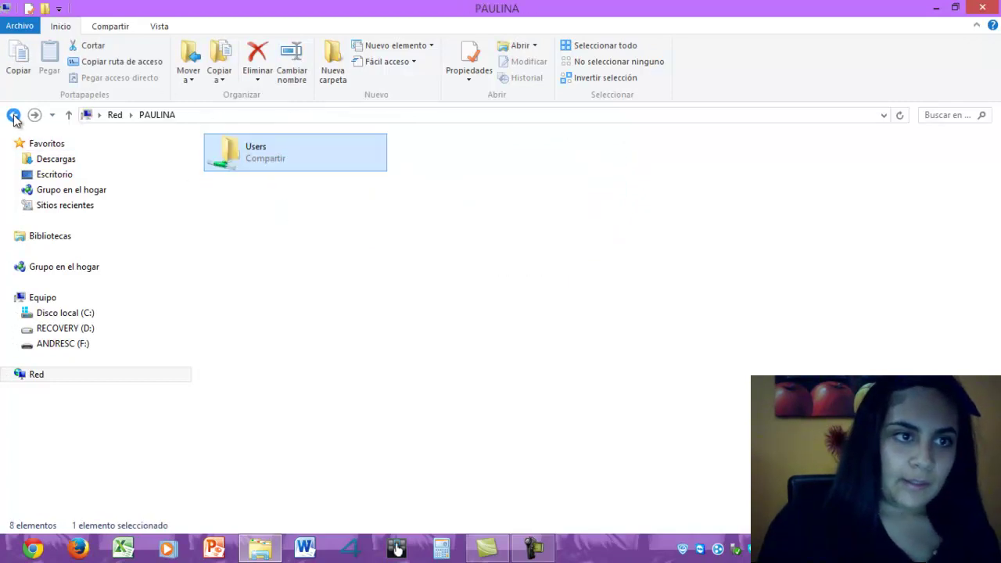
pyautogui.click(14, 115)
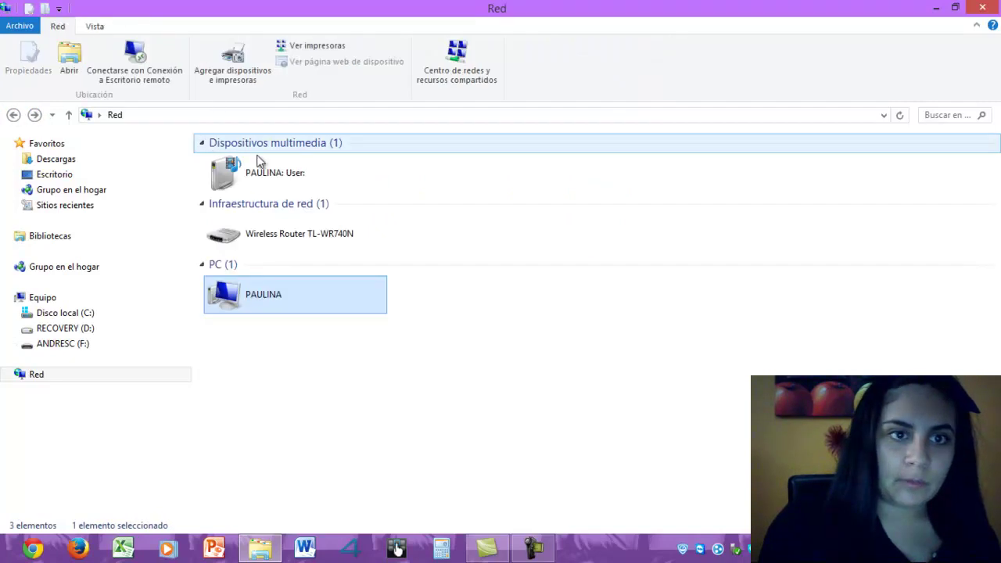
pyautogui.click(292, 190)
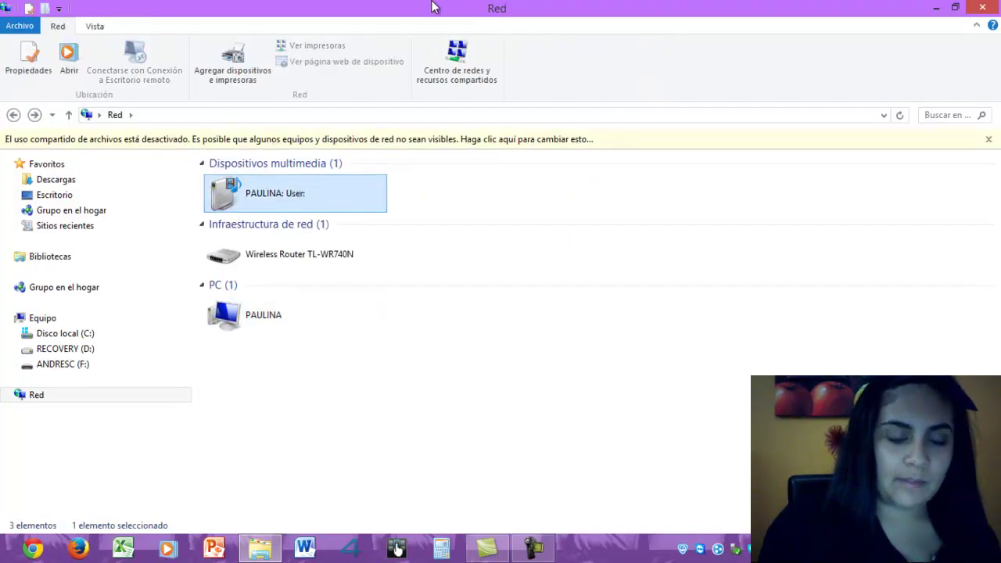
pyautogui.doubleClick(336, 188)
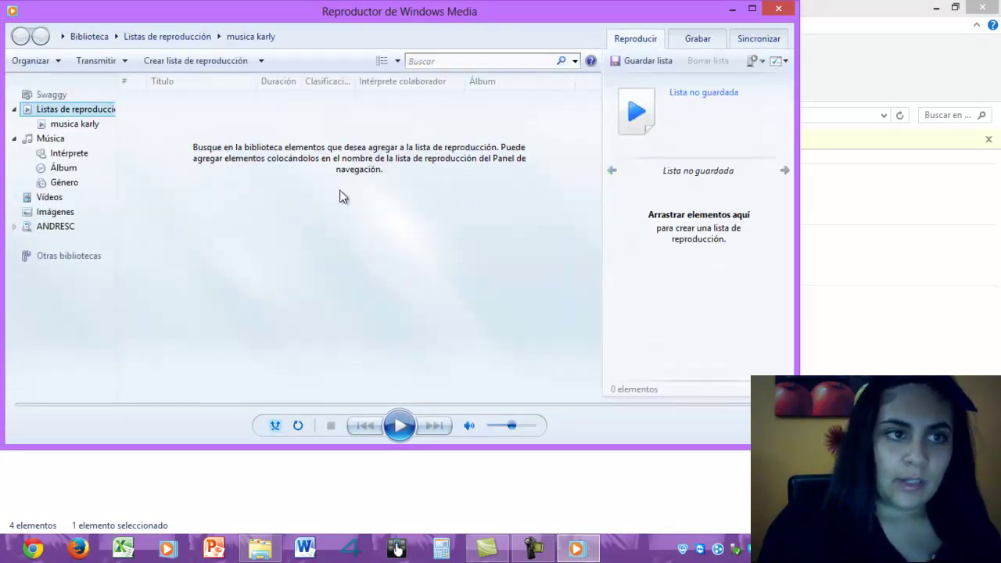
pyautogui.click(90, 110)
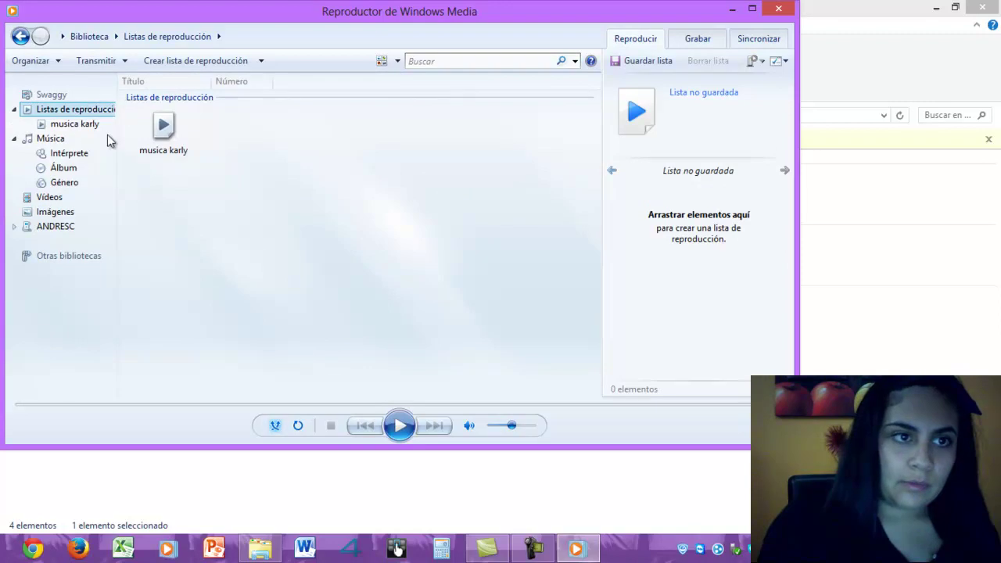
pyautogui.click(63, 127)
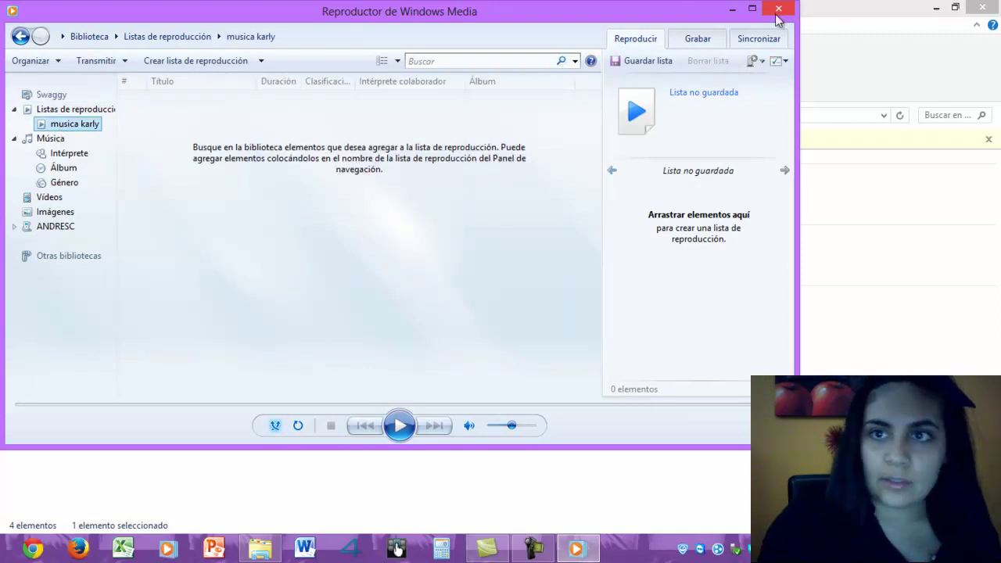
pyautogui.click(777, 11)
pyautogui.click(508, 364)
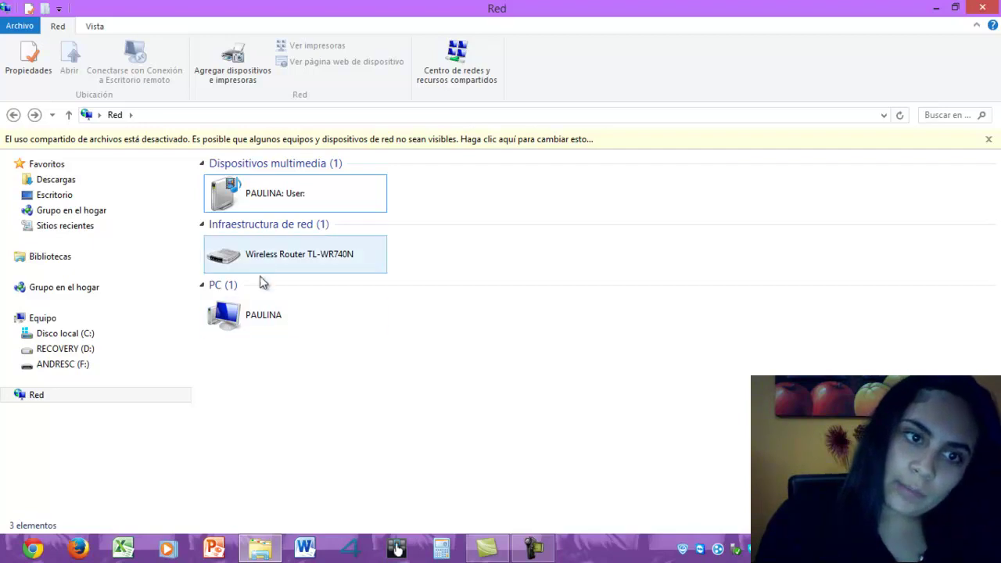
# Open the networked PC's shared folders in File Explorer.
pyautogui.click(262, 309)
pyautogui.rightClick(271, 320)
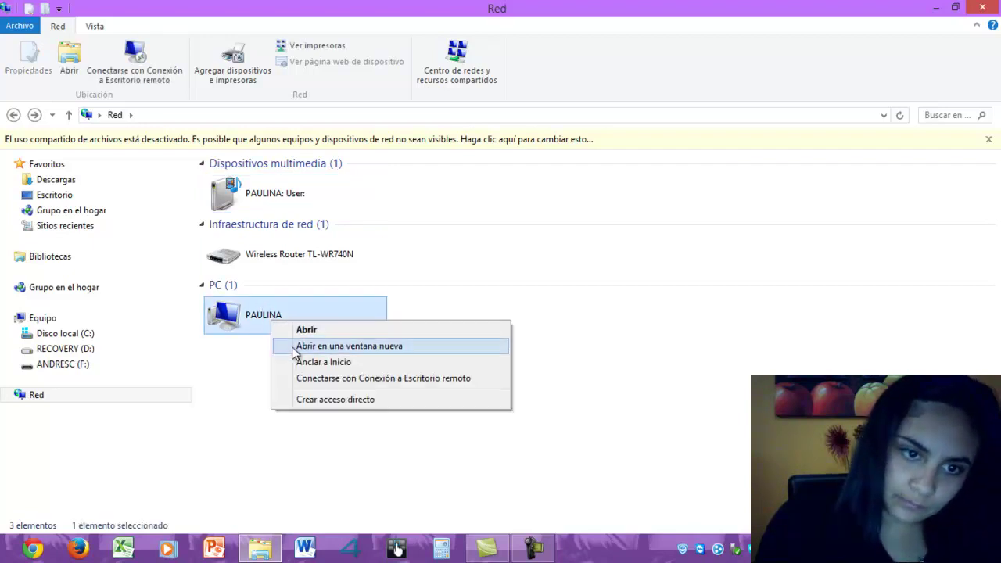
pyautogui.rightClick(252, 312)
pyautogui.click(232, 375)
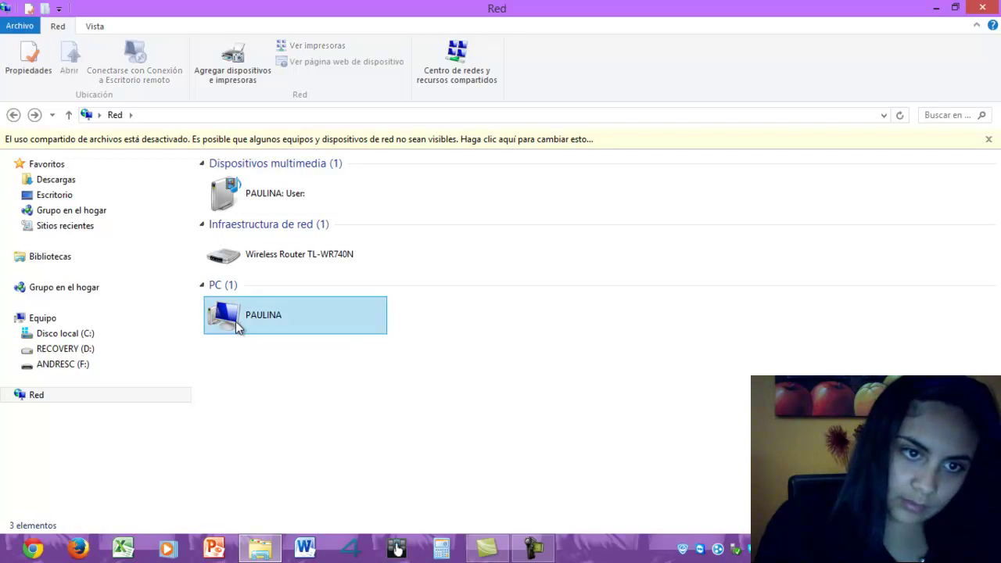
pyautogui.rightClick(236, 321)
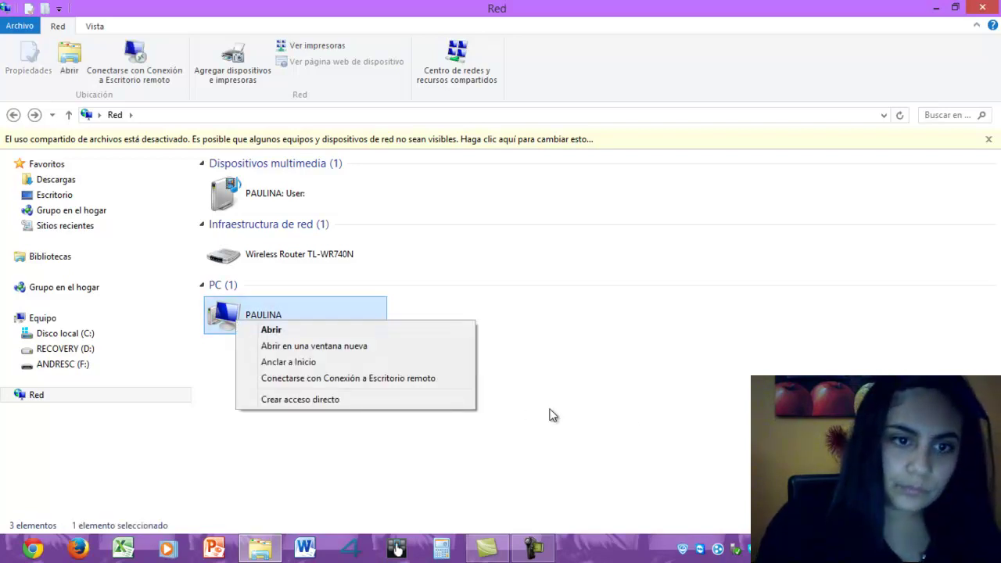
pyautogui.click(532, 412)
pyautogui.click(313, 312)
pyautogui.doubleClick(312, 308)
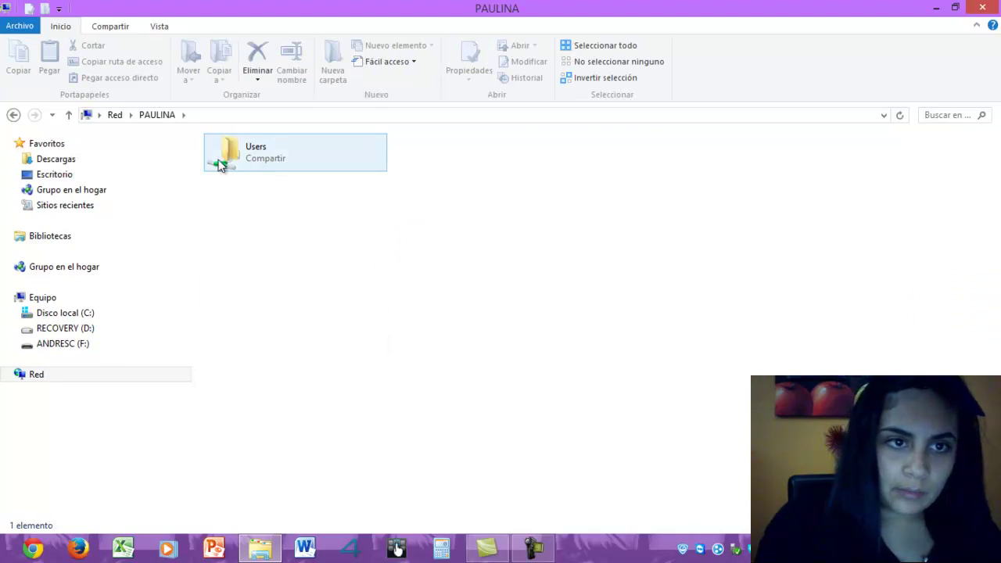
# Minimize the networked PC's folder window to leave the desktop showing.
pyautogui.moveTo(998, 2)
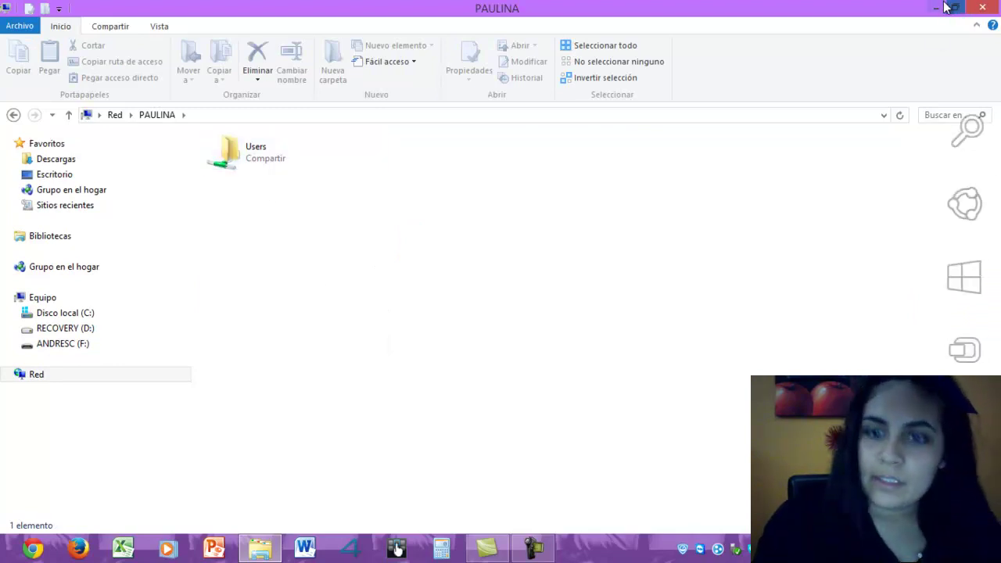
pyautogui.click(938, 7)
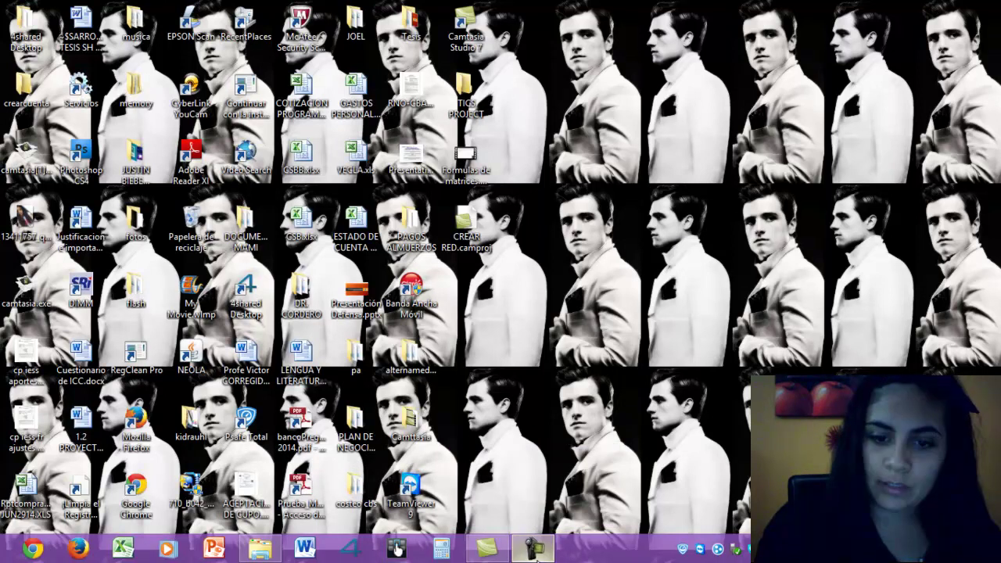
pyautogui.click(535, 547)
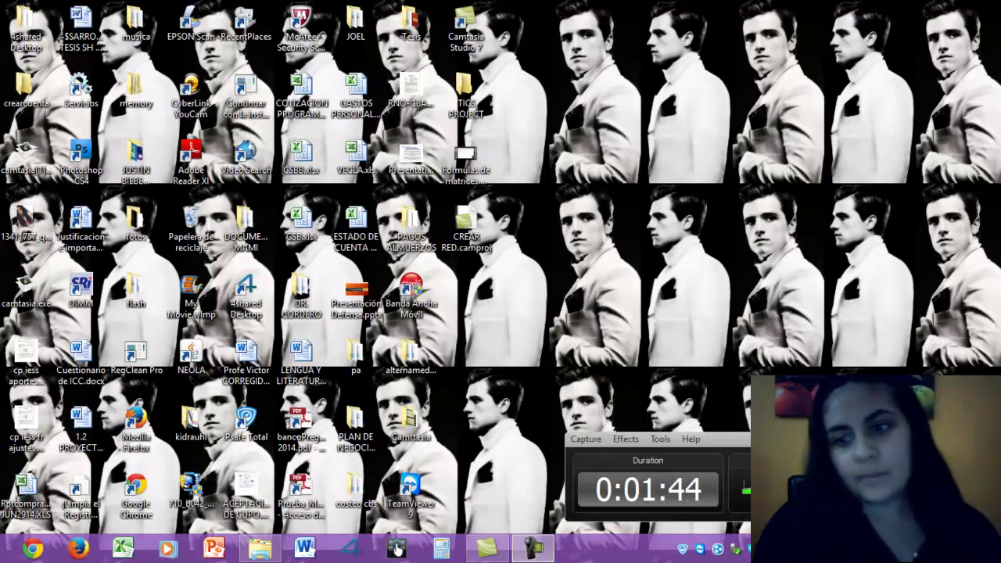